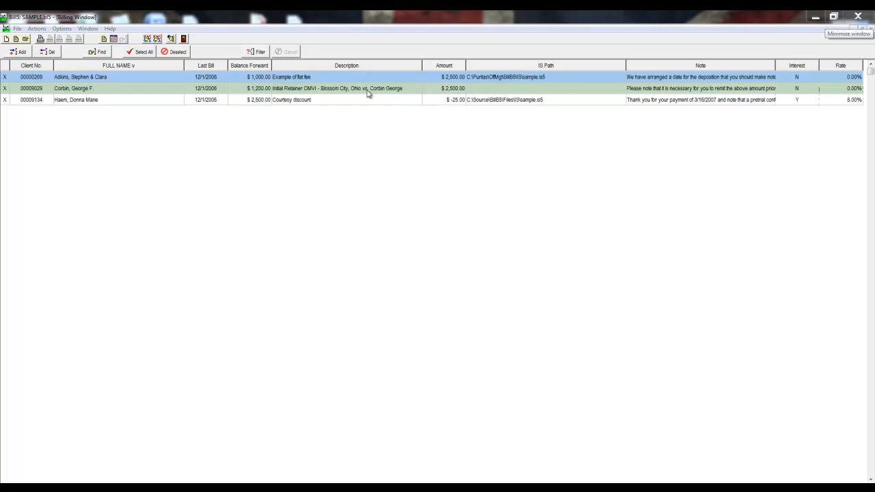
Step: Open the flat-fee billing entry and try the Client Number lookup by surname, ending on the entry's original client
double_click(348, 78)
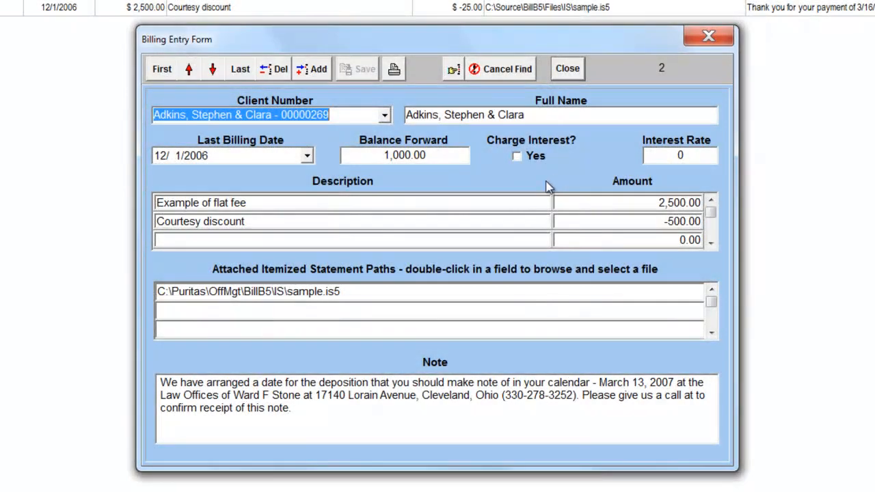
click(385, 116)
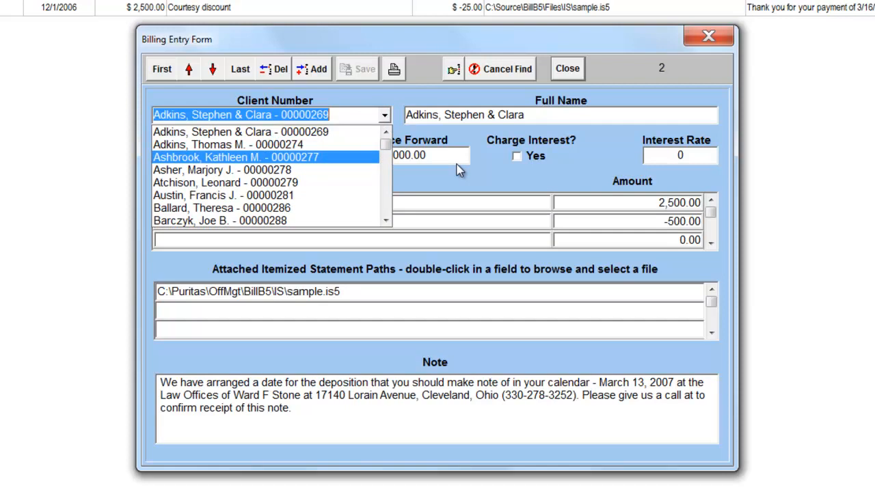
text(smi)
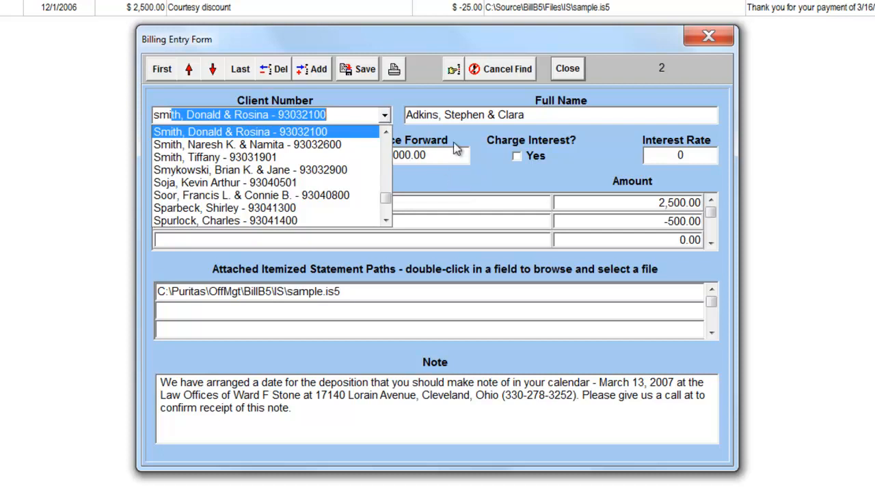
key(BackSpace)
key(BackSpace)
key(BackSpace)
key(BackSpace)
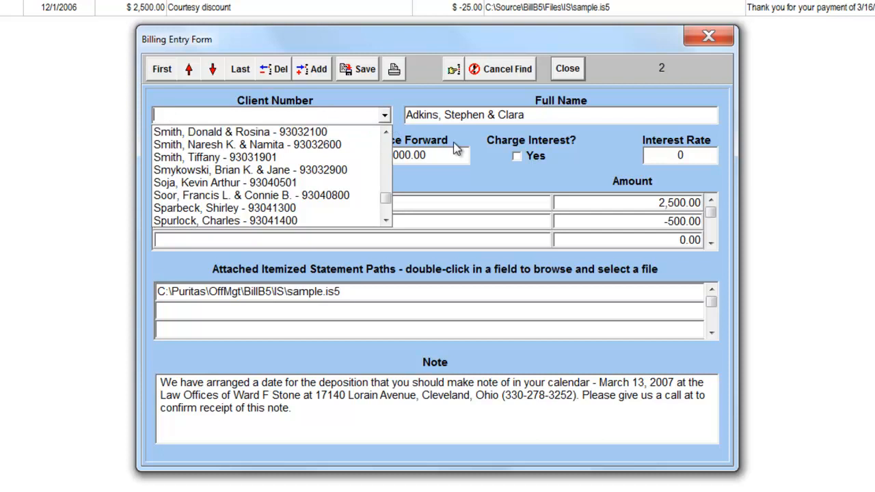
text(adk)
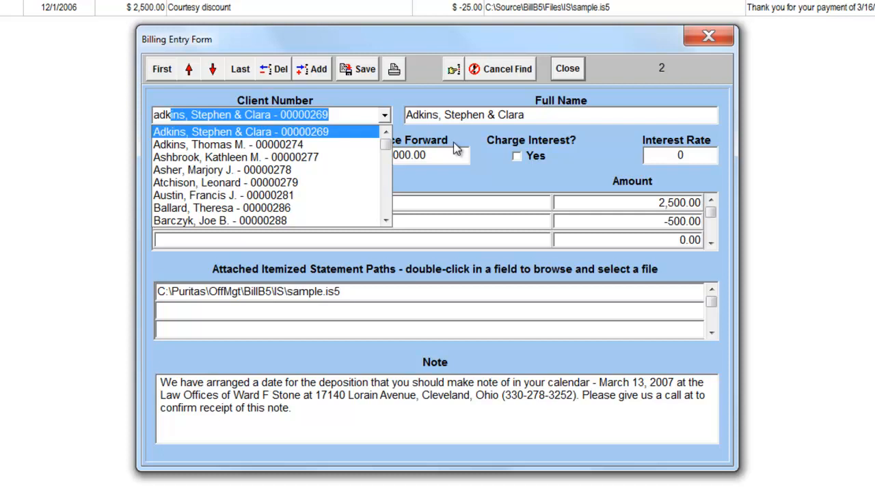
key(Return)
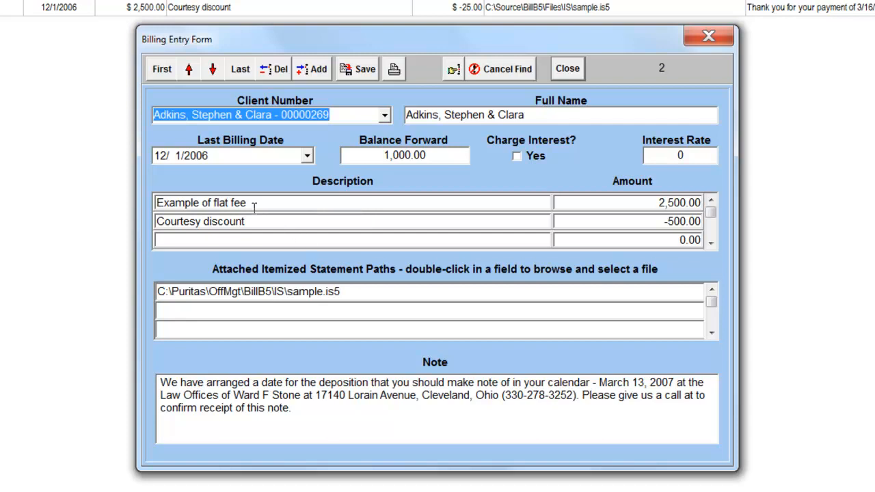
Step: Replace the entry's first description with "Representation in OMVI case"
drag(251, 203, 144, 205)
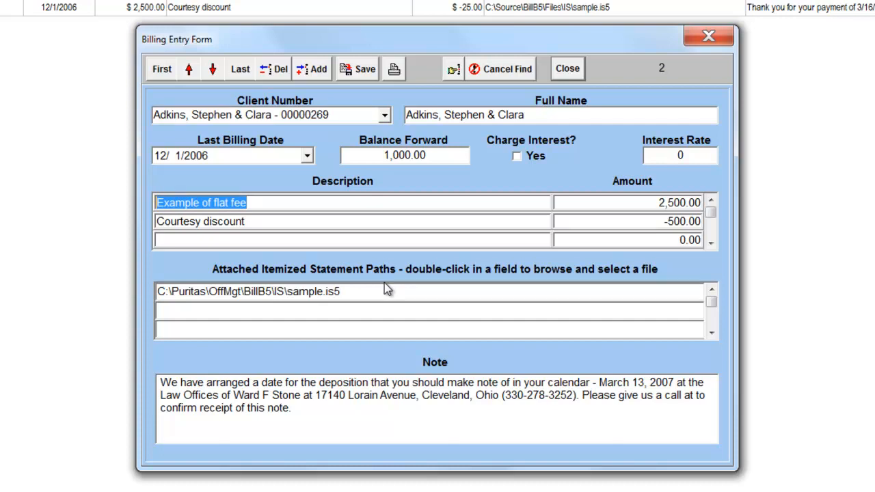
text(Representi)
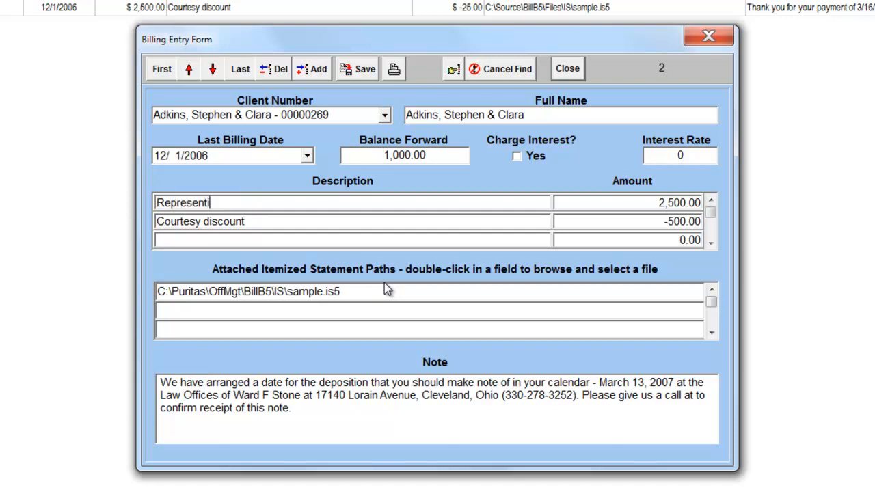
key(BackSpace)
text(ation in OMVI case)
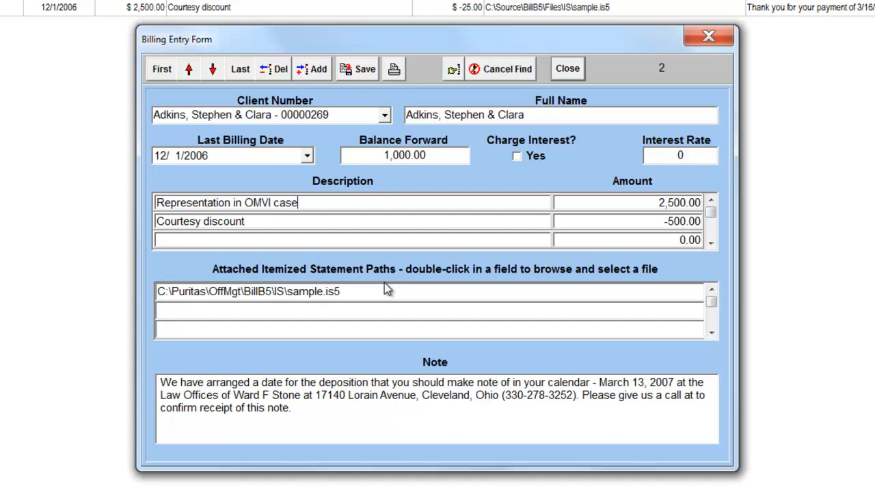
key(Tab)
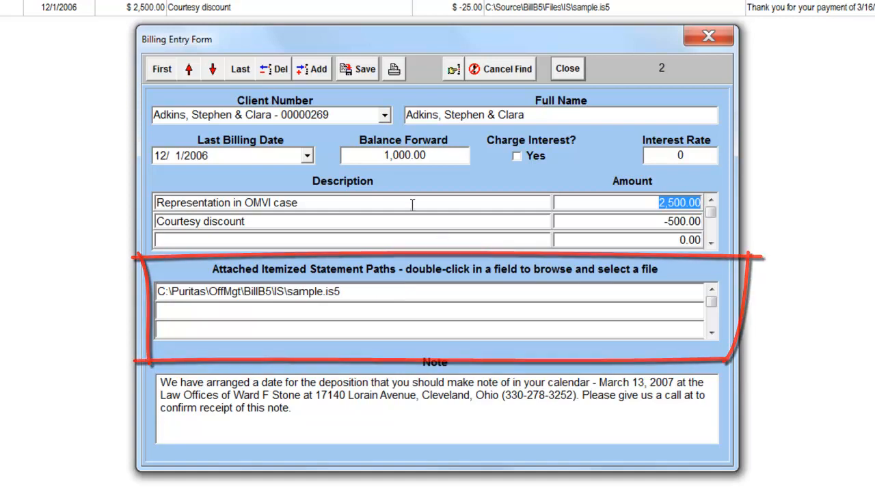
Step: Attach sample.is5 as the entry's first itemized statement and close the billing entry, saving the changes
double_click(376, 291)
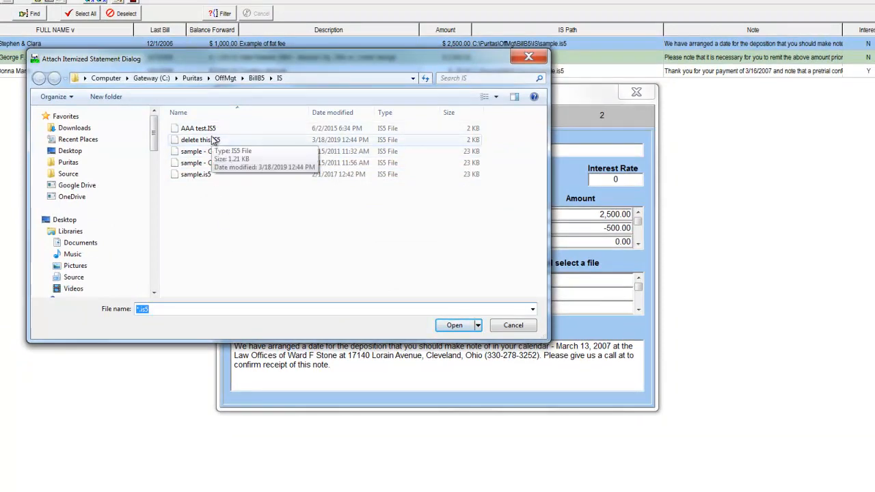
click(200, 175)
click(454, 326)
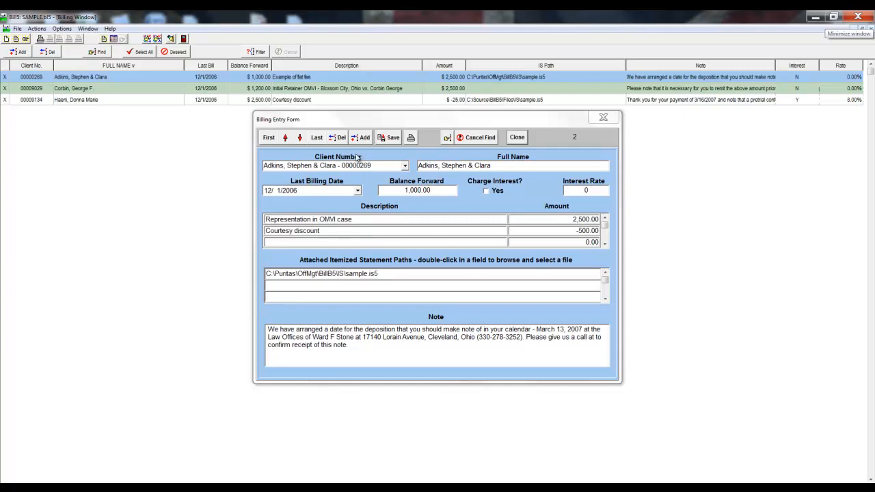
click(515, 139)
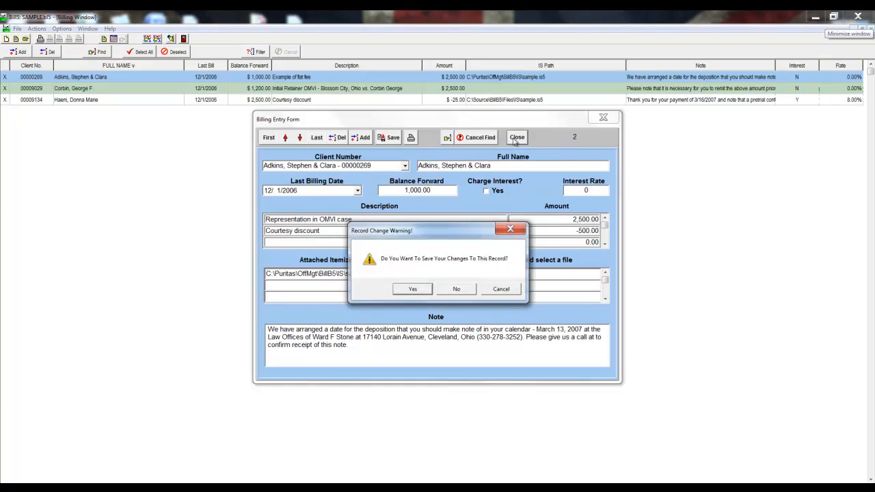
click(421, 289)
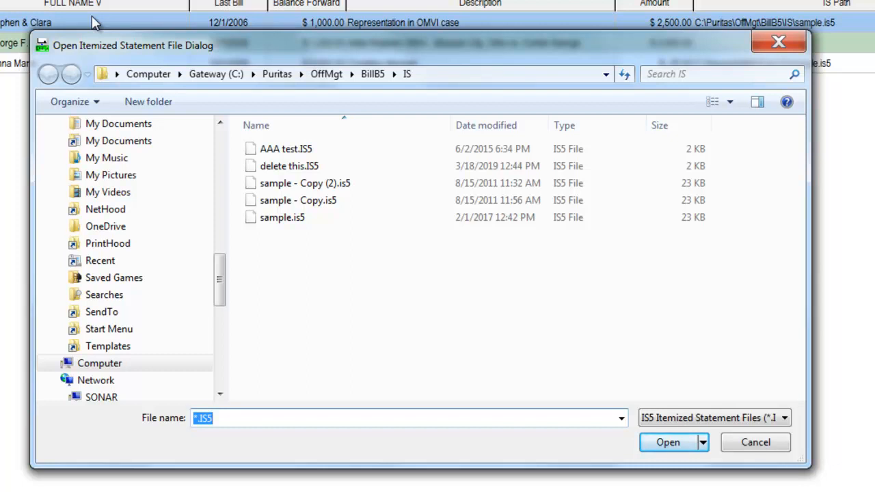
Step: Open the itemized statement sample.is5 and narrow the Description and Time Spent columns to make room for Hourly Rate
click(287, 219)
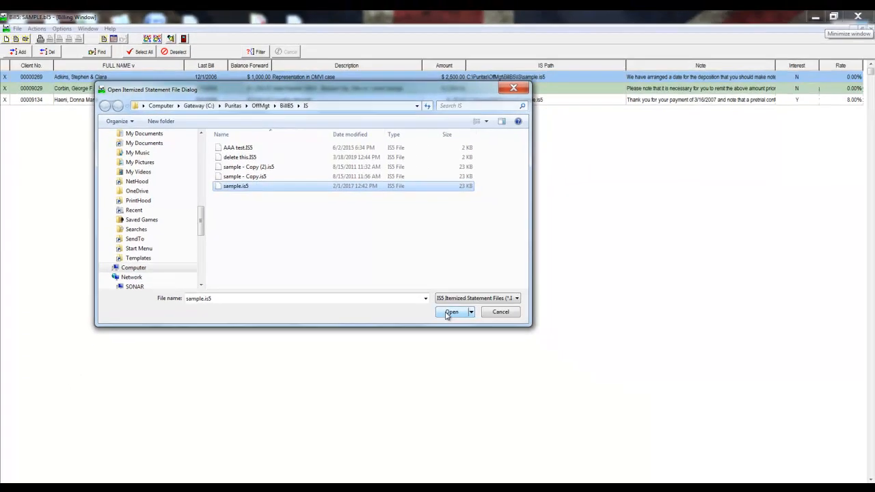
click(450, 313)
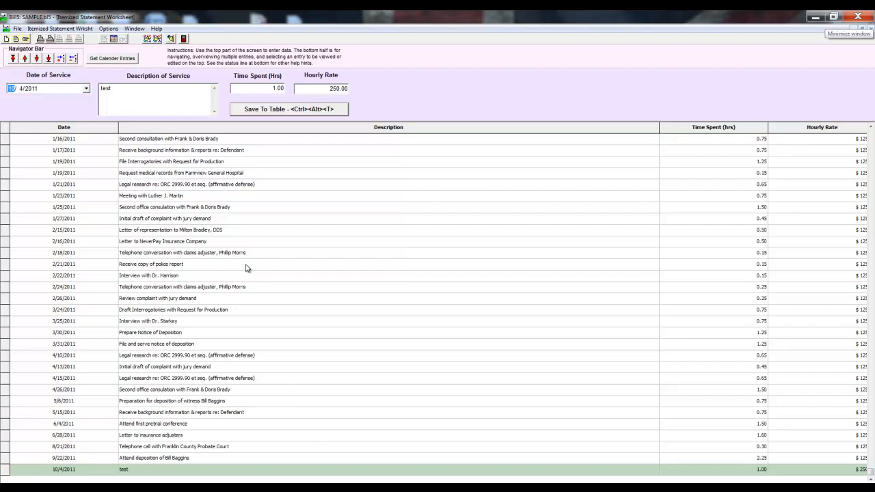
click(656, 128)
drag(656, 129, 653, 130)
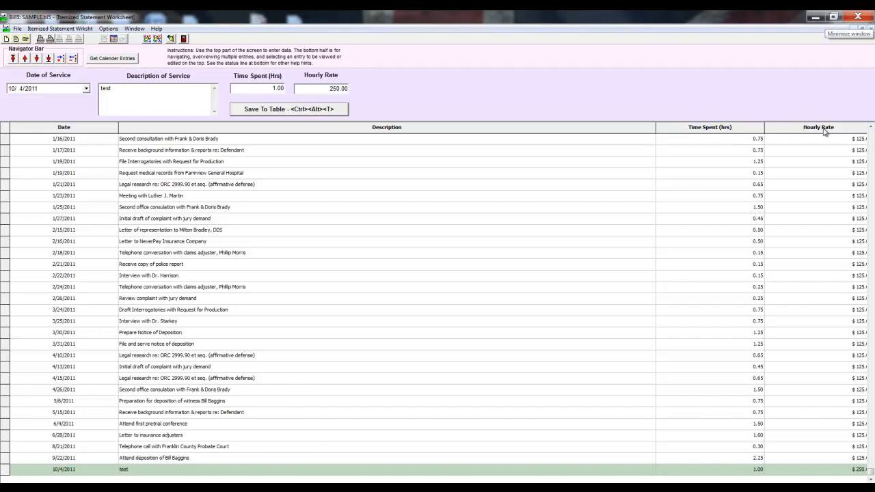
drag(763, 128, 756, 127)
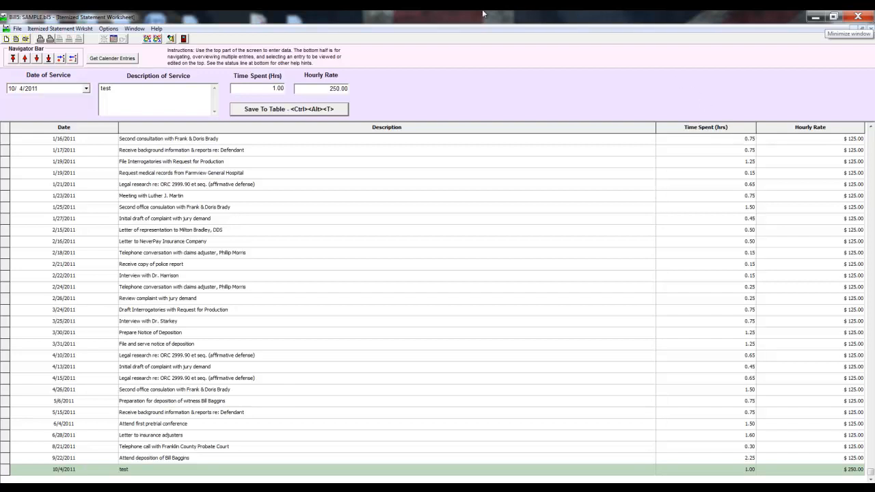
Step: Generate the client's bill as a Word document from the billing window and hide its formatting marks
click(171, 39)
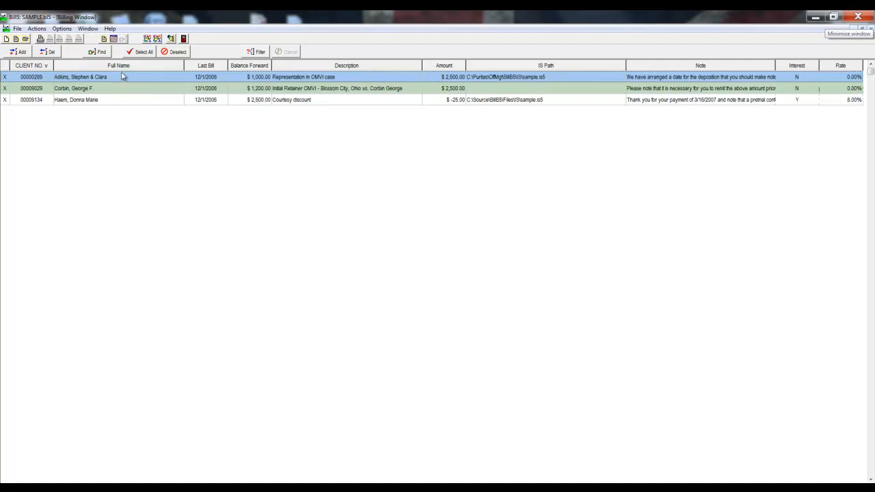
click(40, 39)
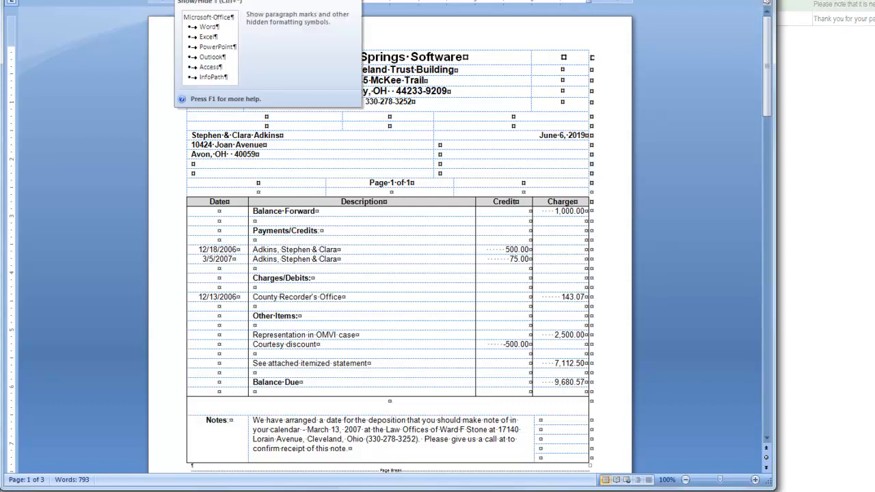
click(183, 0)
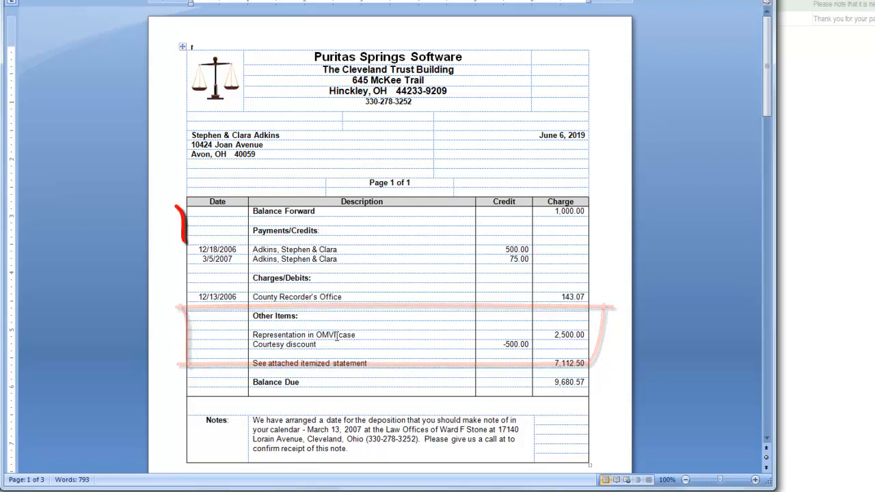
Step: Examine the bill's other items, notes and balance due, and compare its itemized statement line with the attached list of services
scroll(407, 366, down, 3)
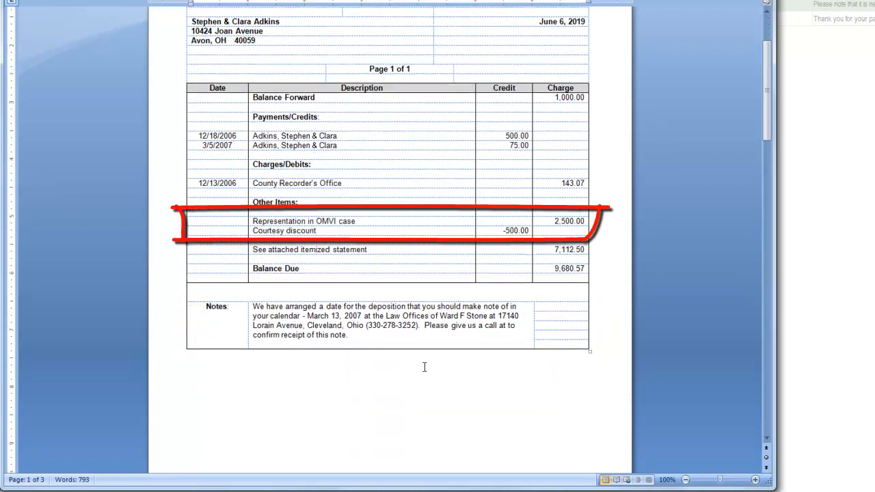
scroll(425, 367, down, 2)
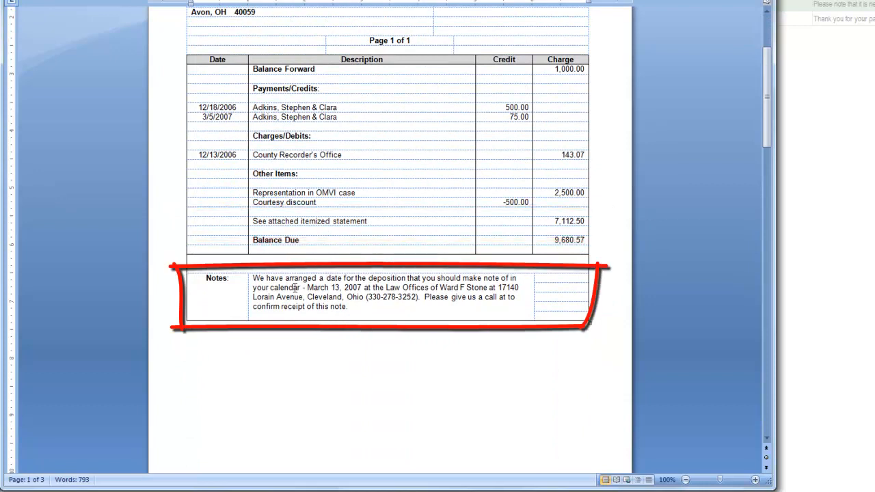
scroll(415, 328, down, 1)
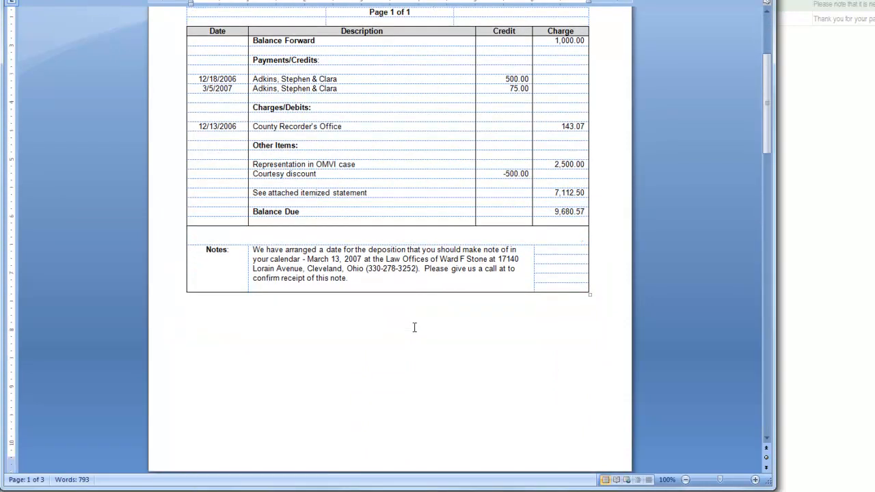
scroll(414, 327, down, 9)
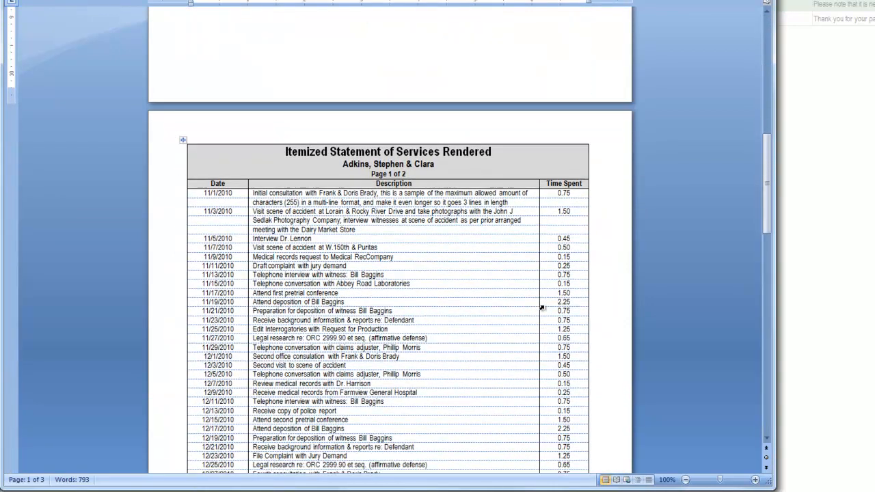
scroll(541, 308, down, 5)
scroll(541, 308, down, 5)
scroll(542, 308, down, 3)
scroll(541, 308, down, 3)
scroll(541, 309, up, 12)
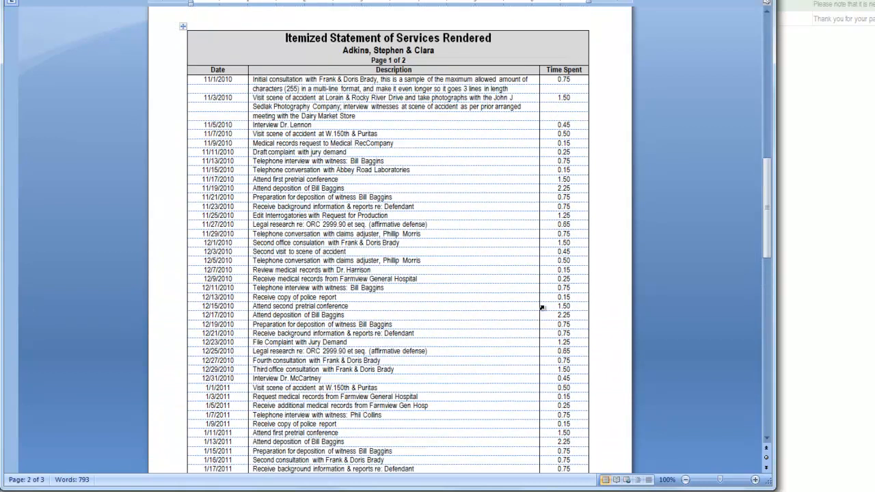
scroll(541, 309, up, 12)
scroll(545, 306, up, 3)
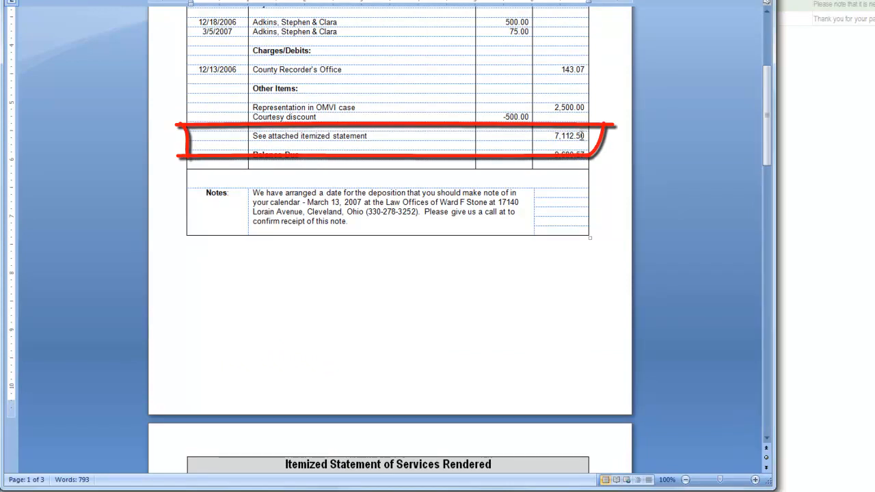
scroll(580, 123, down, 2)
scroll(581, 123, up, 4)
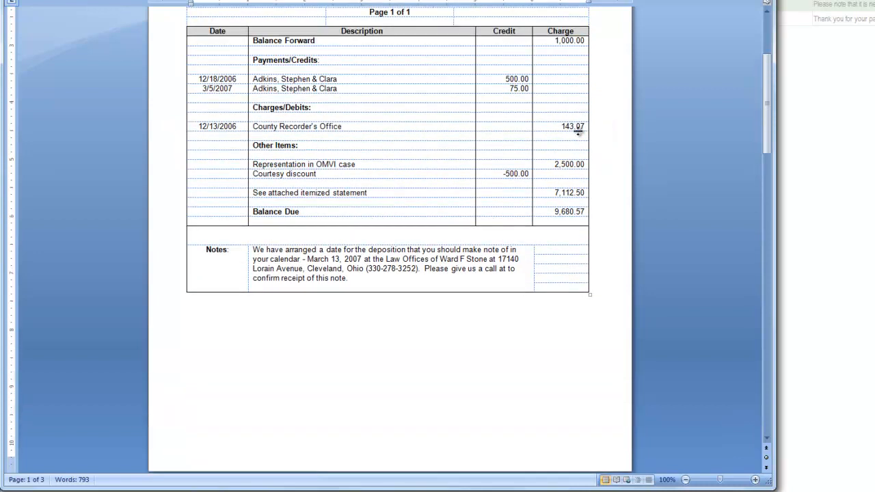